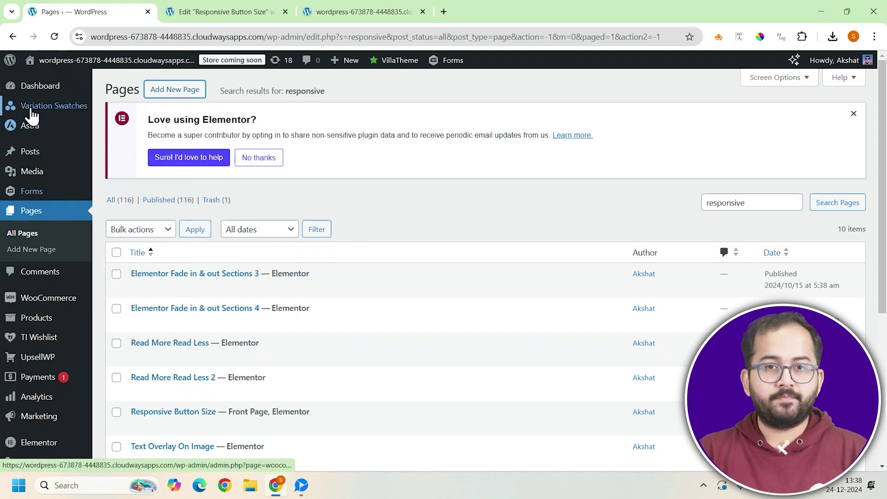
Open the Customizer from the Appearance menu for the Astra-themed RUNNER site.
scroll(38, 232, "down", 5)
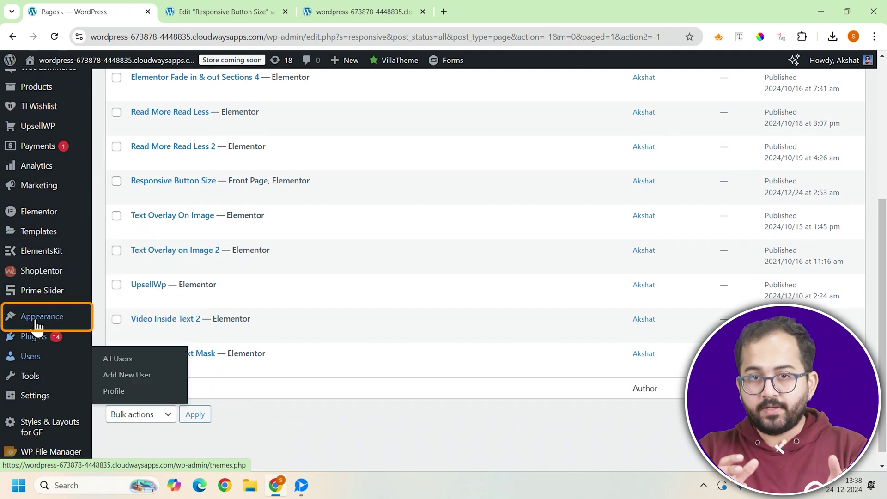
mouse_move(37, 326)
left_click(121, 338)
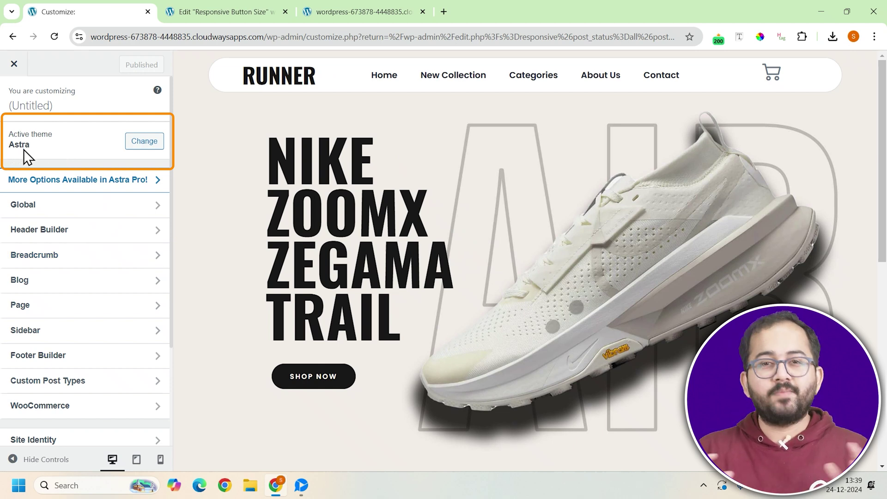
Go to Global > Buttons in the Astra Customizer panel.
left_click(43, 210)
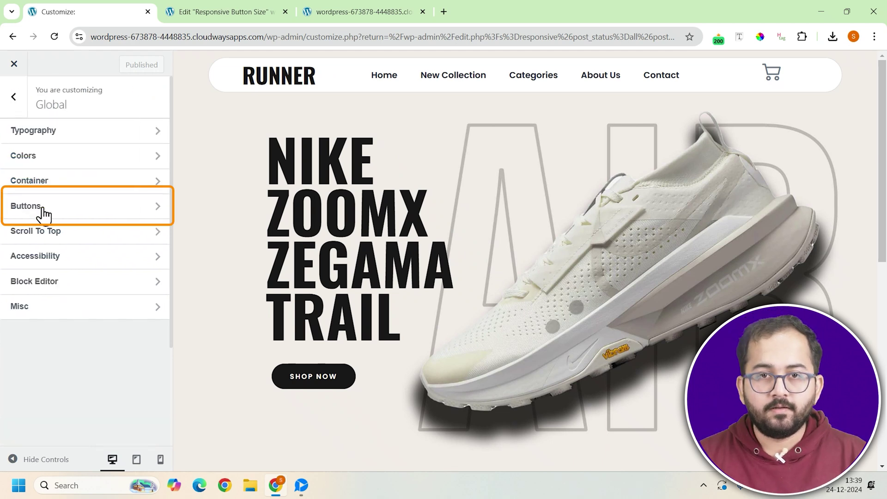
left_click(96, 212)
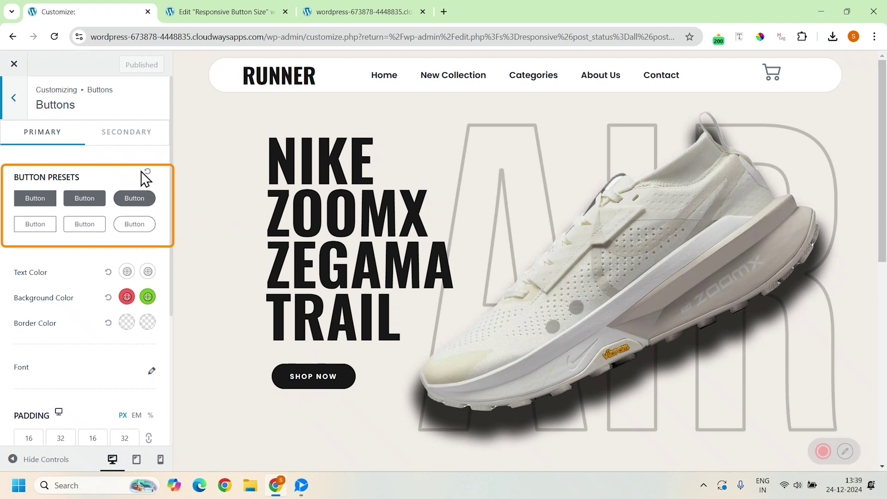
Set the global button background color to a dark shade.
left_click(127, 301)
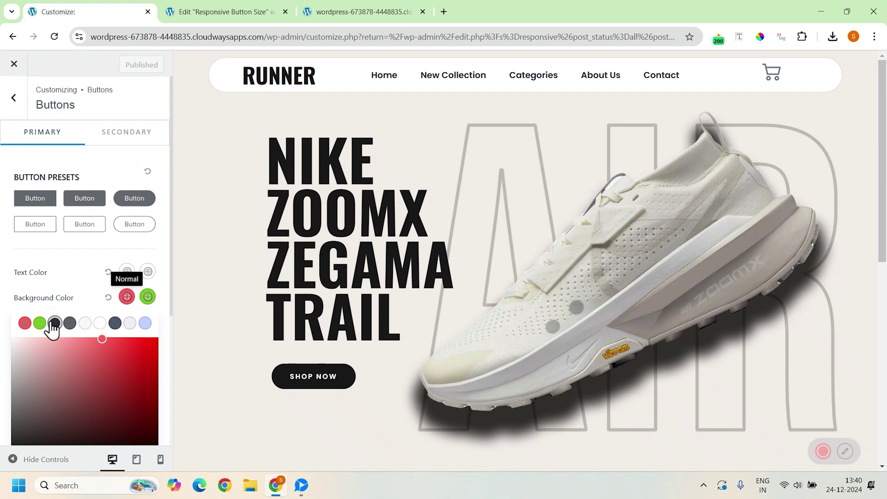
left_click(148, 296)
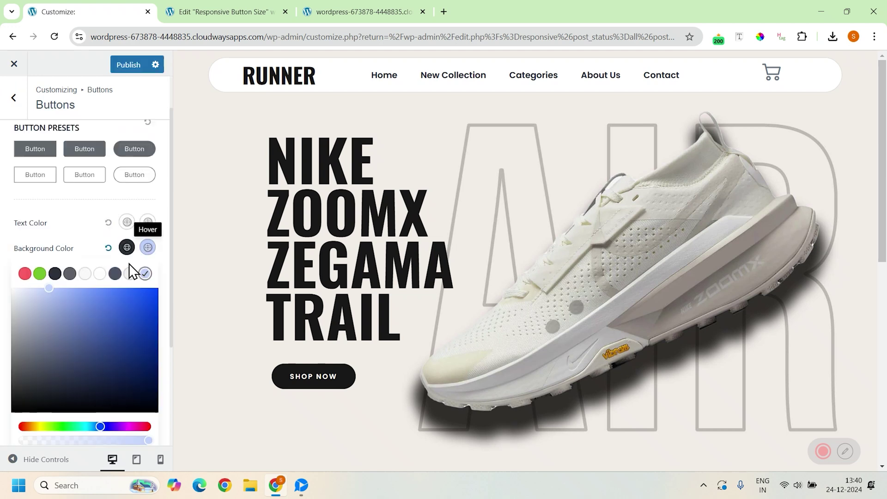
left_click(4, 253)
Set the button padding to 20/30/20/30 px.
scroll(105, 344, "down", 1)
scroll(105, 345, "down", 2)
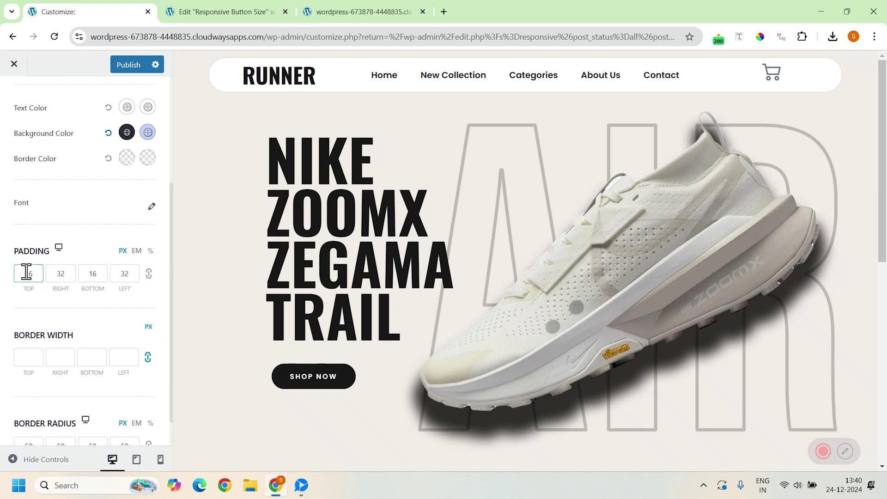
left_click(52, 273)
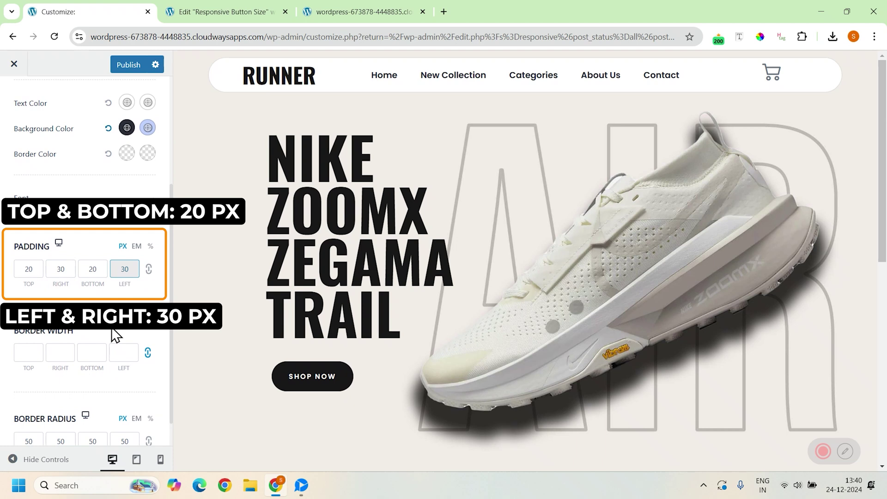
Round the button corners with border radius 50/50/50/40 px.
scroll(116, 334, "down", 1)
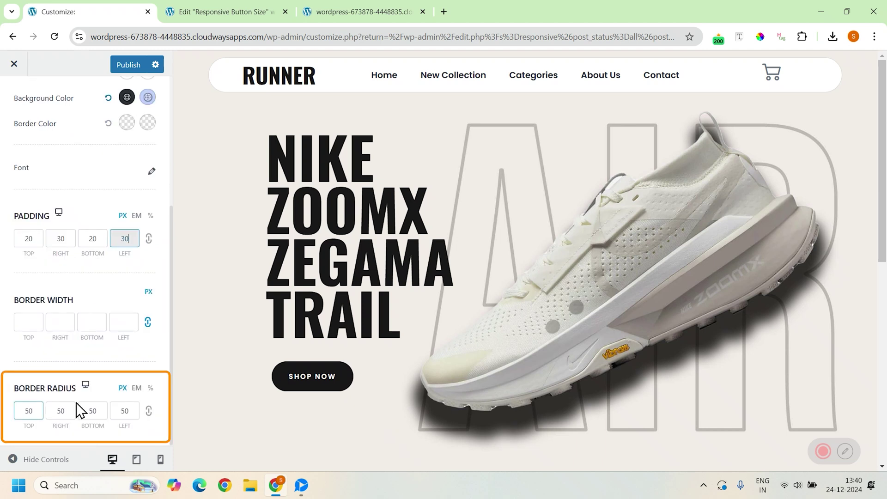
double_click(129, 411)
type("40")
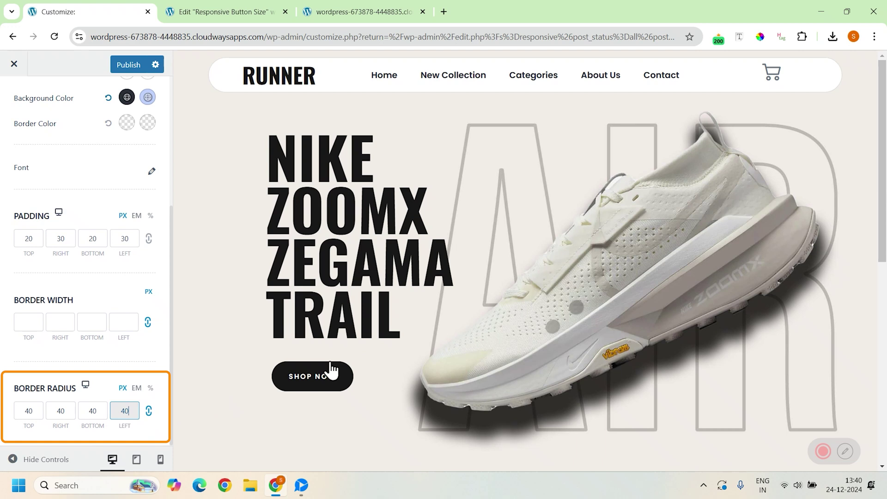
left_click(152, 413)
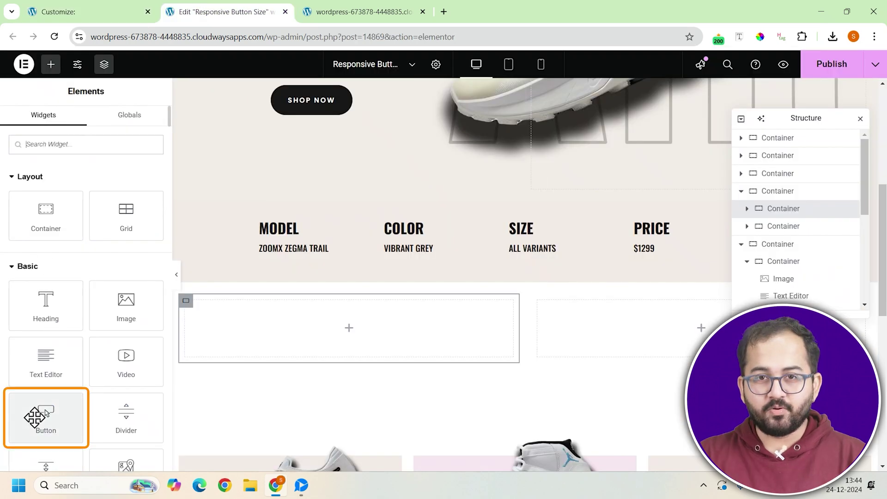
Add a Button widget to the empty container below the product details.
left_click(35, 417)
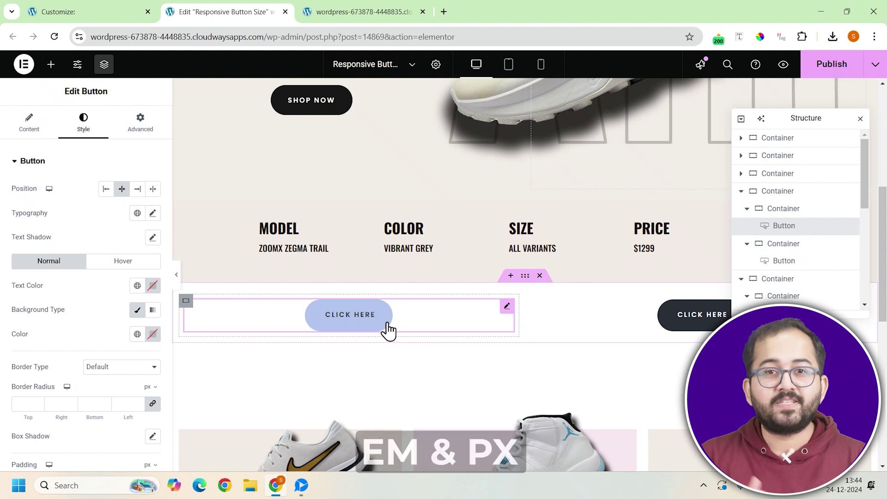
Change the button text to 'Explore More Models'.
left_click(389, 329)
left_click_drag(116, 213, 65, 214)
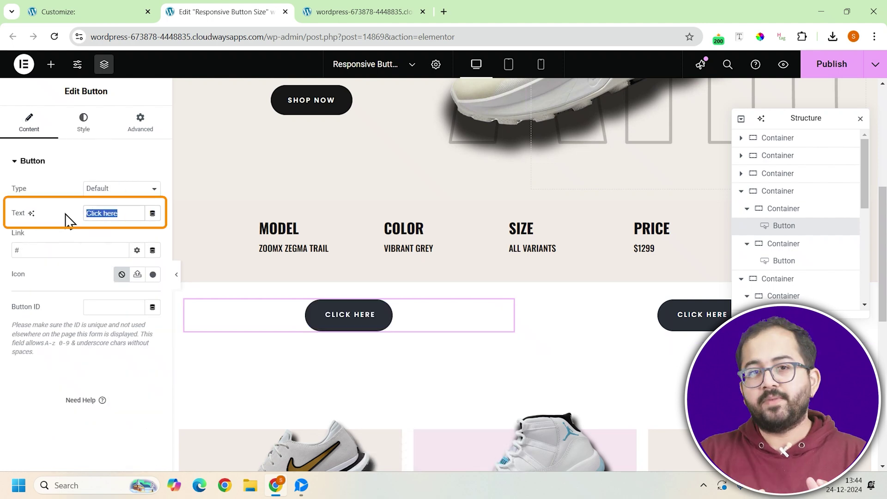
type("Explore More Models")
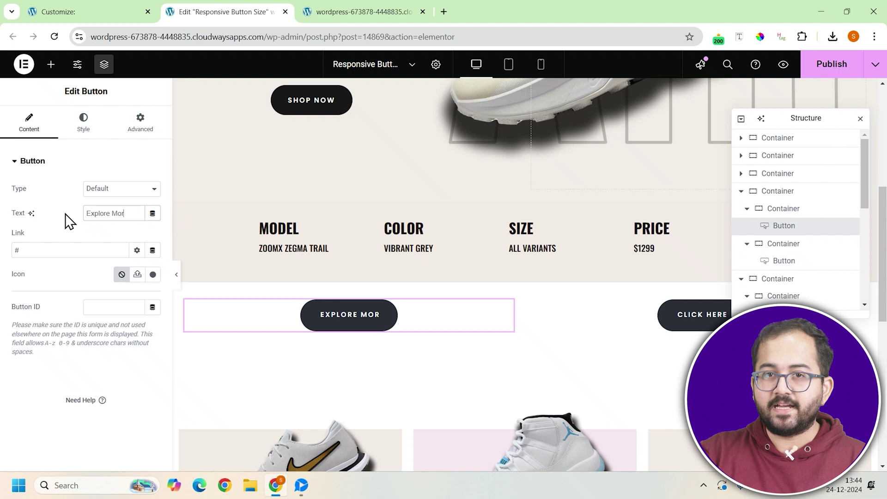
left_click(95, 213)
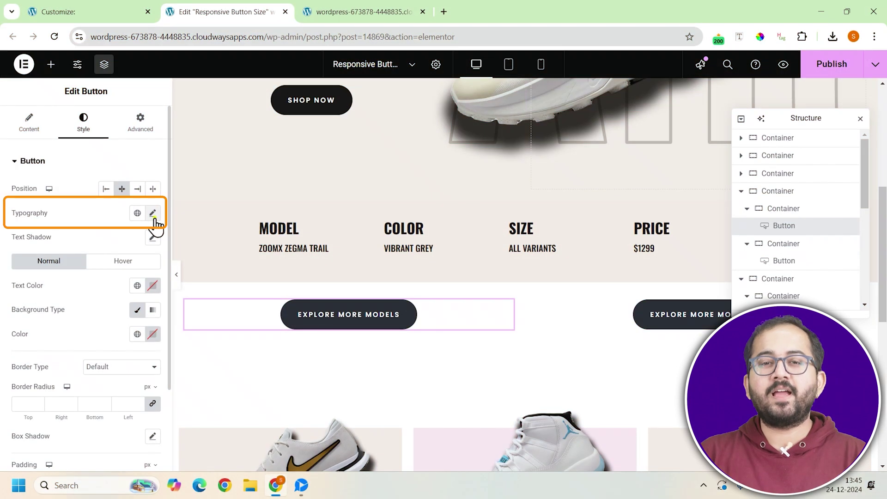
Switch the button's font size unit to rem and its padding unit to em.
left_click(154, 217)
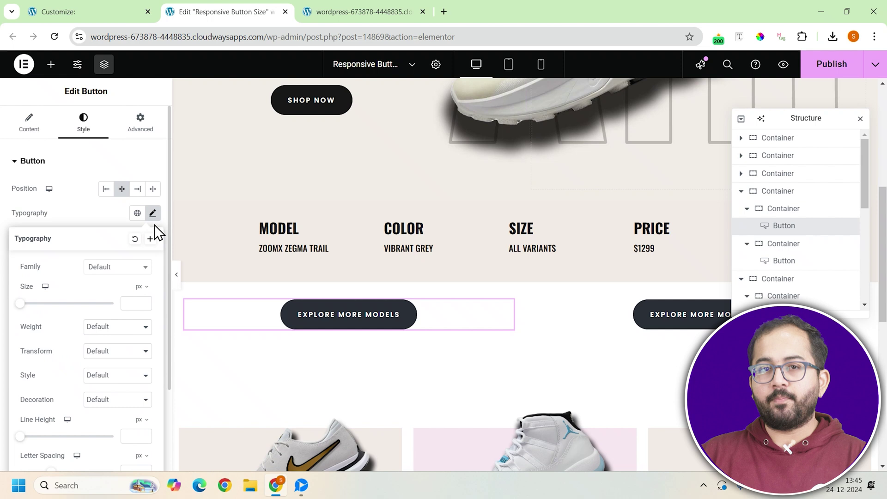
left_click(142, 288)
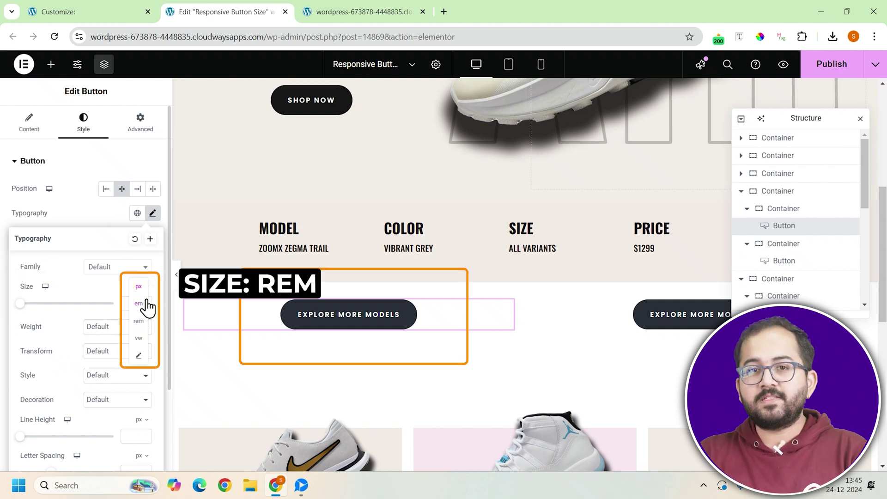
left_click(139, 322)
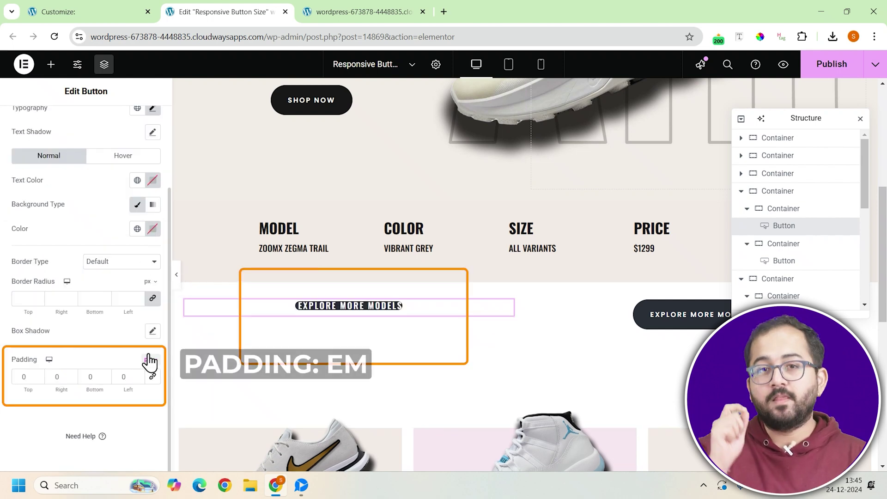
left_click(150, 363)
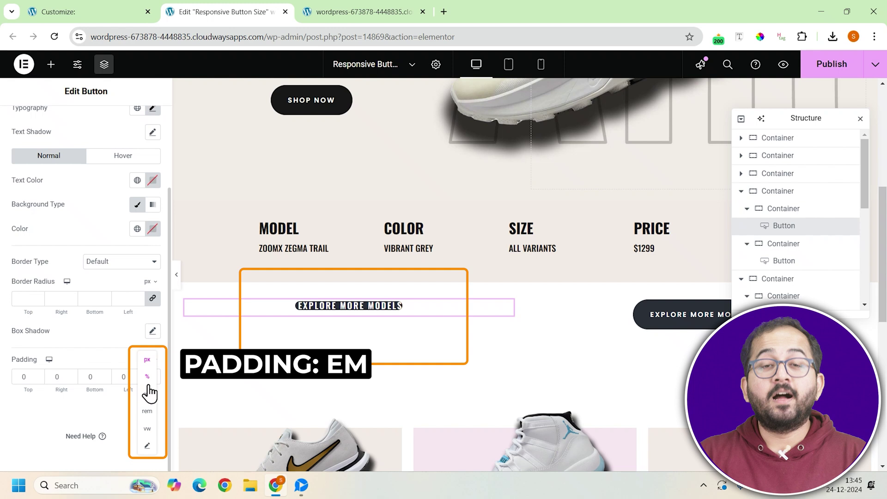
left_click(147, 396)
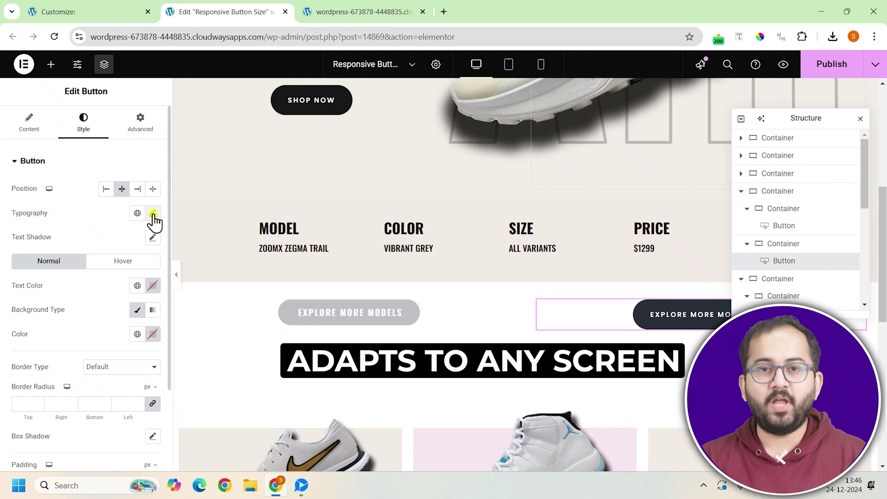
Step the Explore More Models button's font size up from 1.3 to 1.8 rem.
left_click(153, 213)
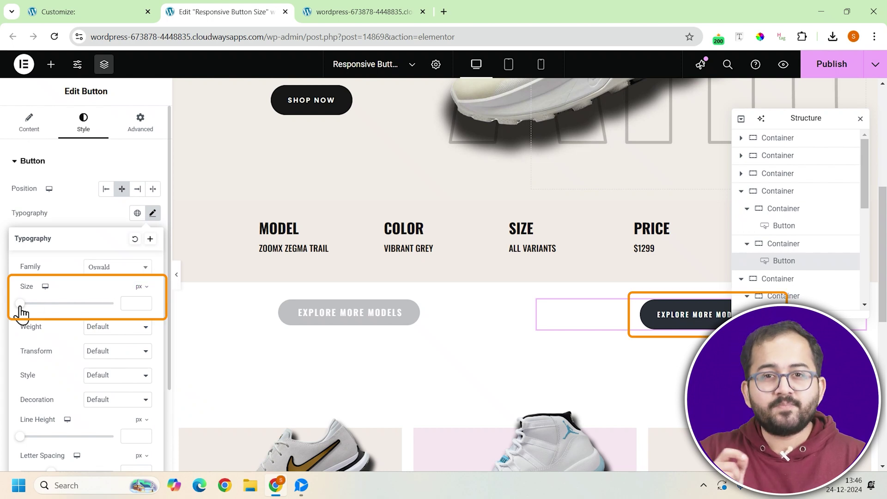
left_click_drag(21, 312, 25, 312)
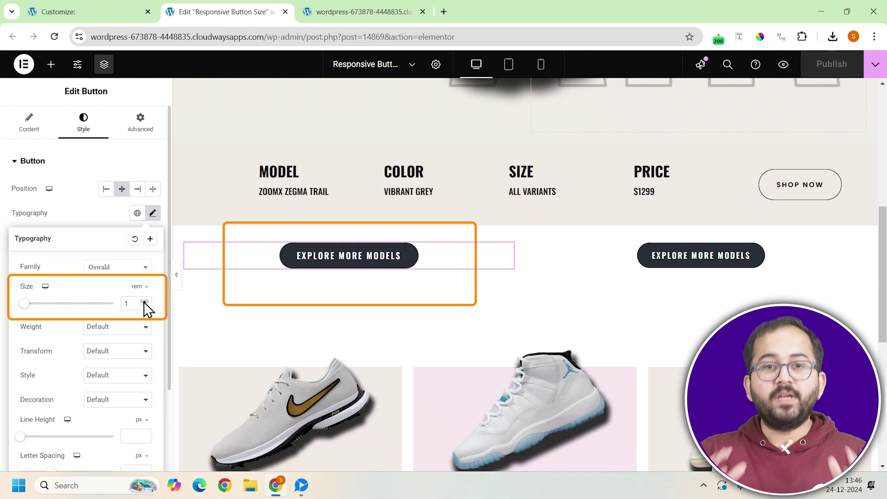
left_click(144, 301)
left_click(144, 301)
left_click(144, 301)
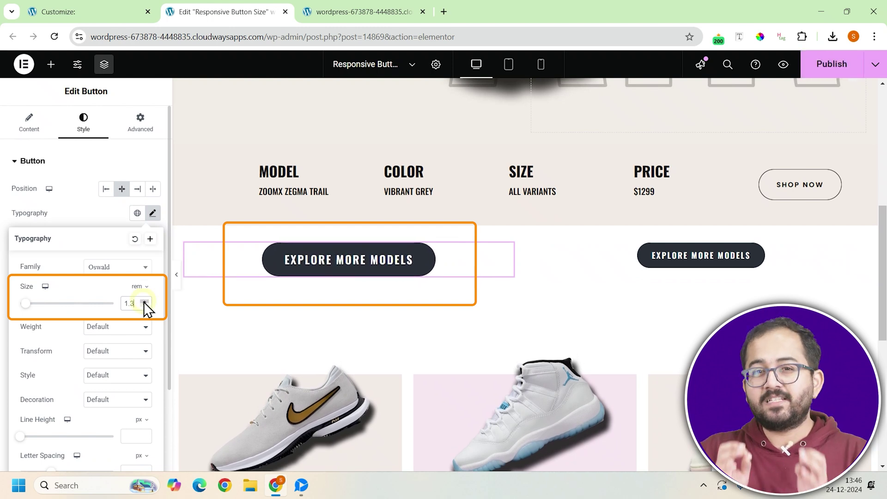
left_click(143, 301)
left_click(143, 301)
left_click(143, 301)
left_click(143, 302)
left_click(143, 301)
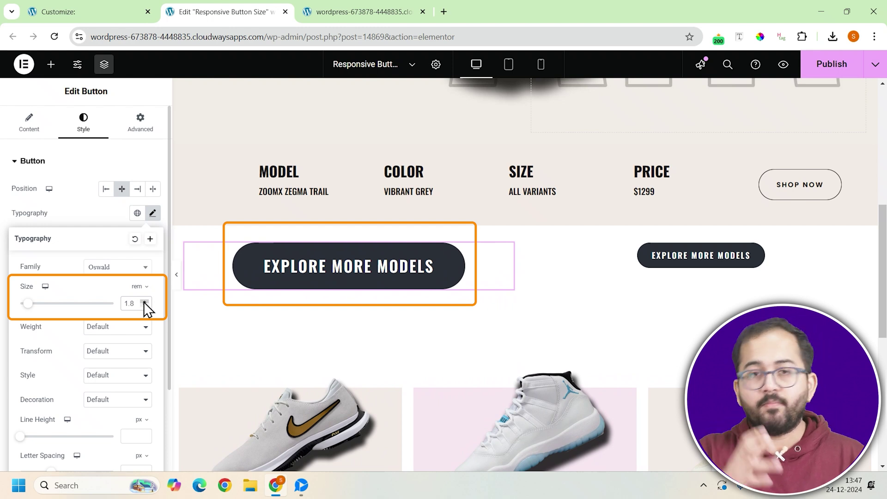
left_click(143, 232)
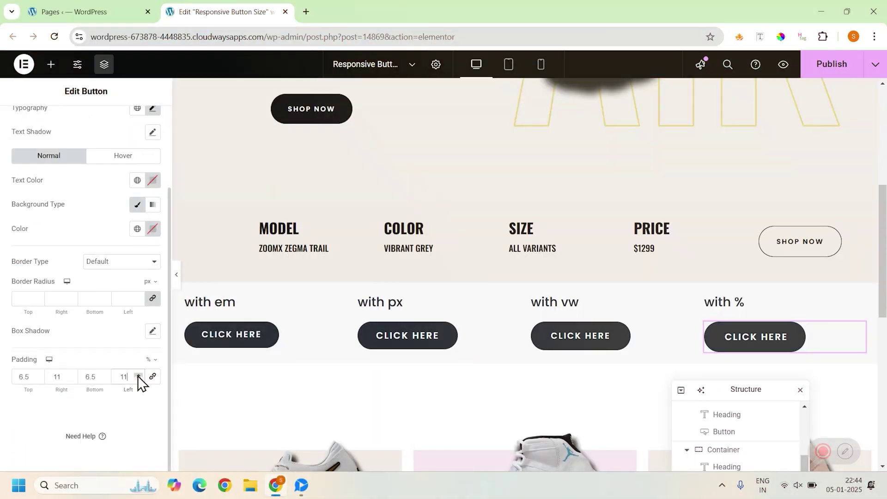
Set padding on the with % button, the with em size unit, and 16 px on with px.
left_click(138, 375)
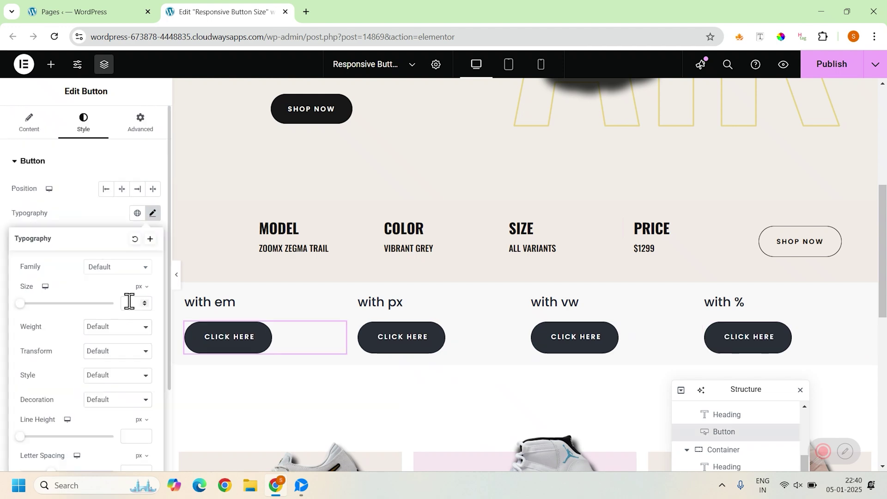
left_click(139, 289)
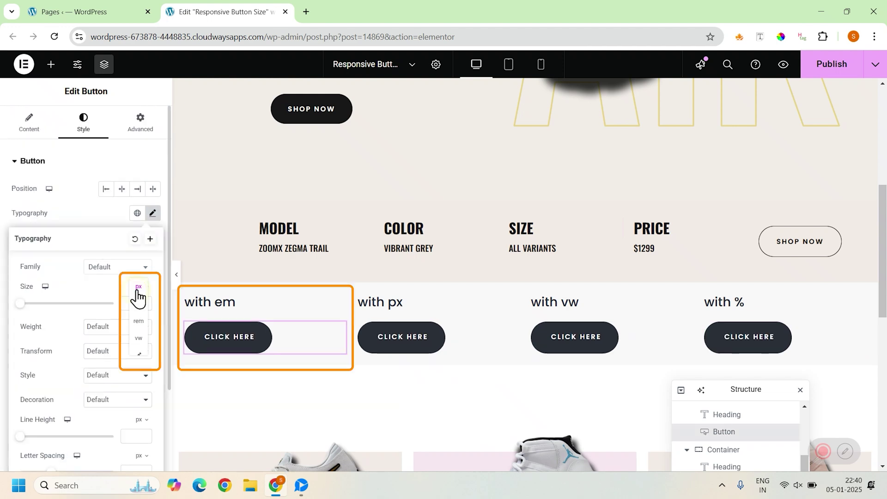
left_click(141, 322)
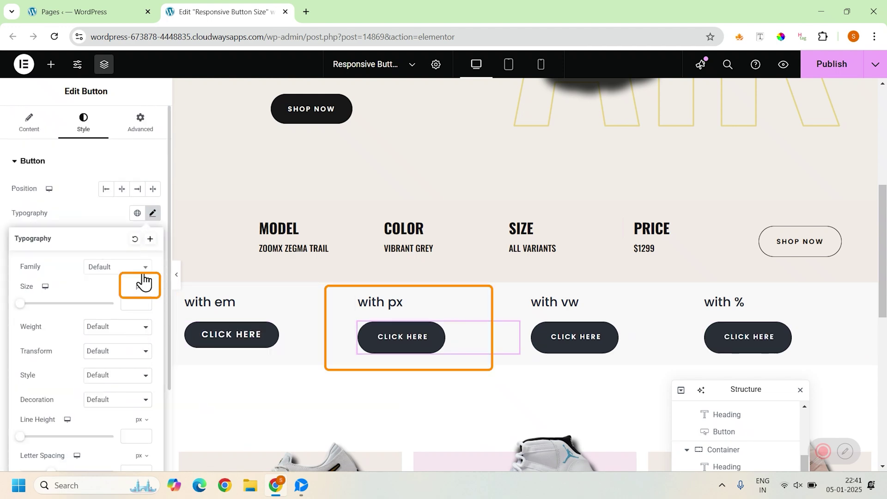
left_click(132, 301)
type("16")
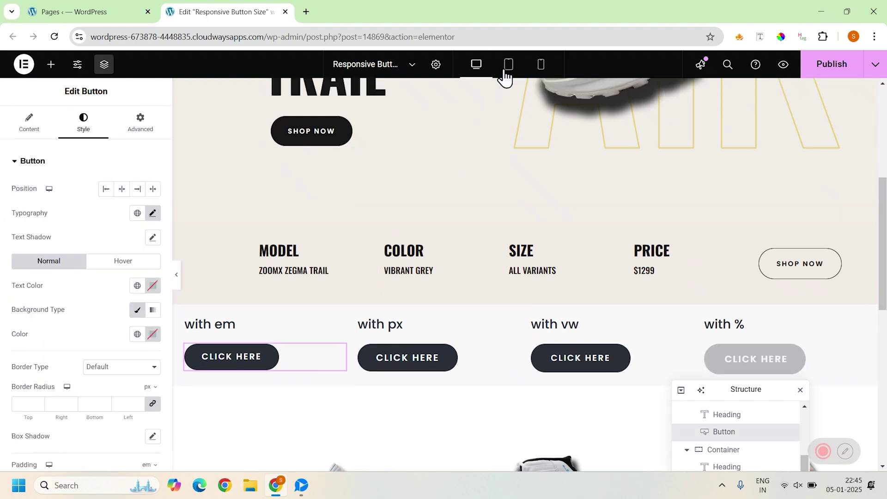
Switch Elementor to the mobile preview, where the with vw button shrinks.
left_click(541, 65)
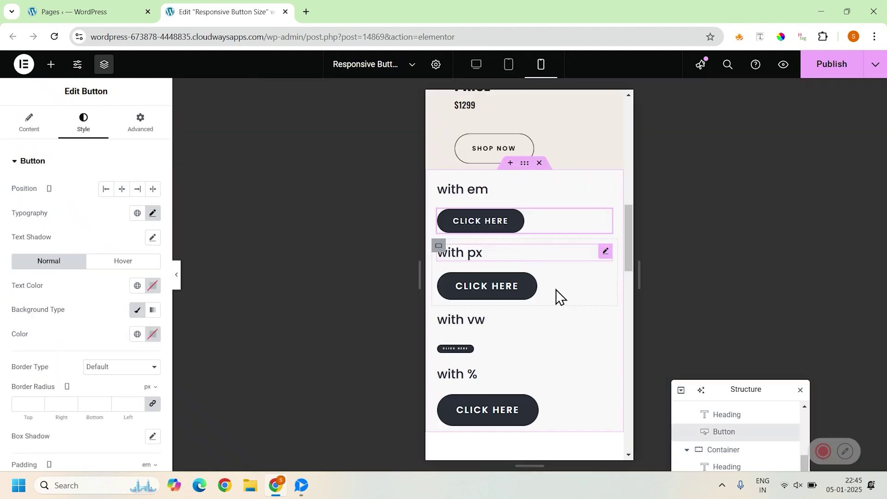